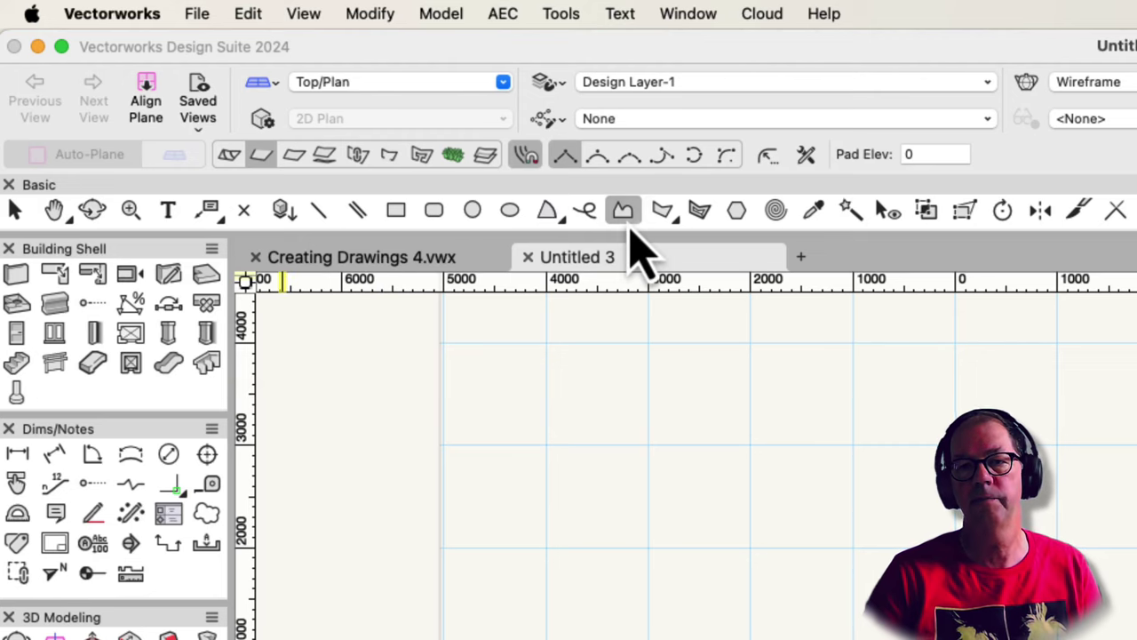
Open the Polyline tool's fillet settings and accept the fillet radius.
left_click(624, 217)
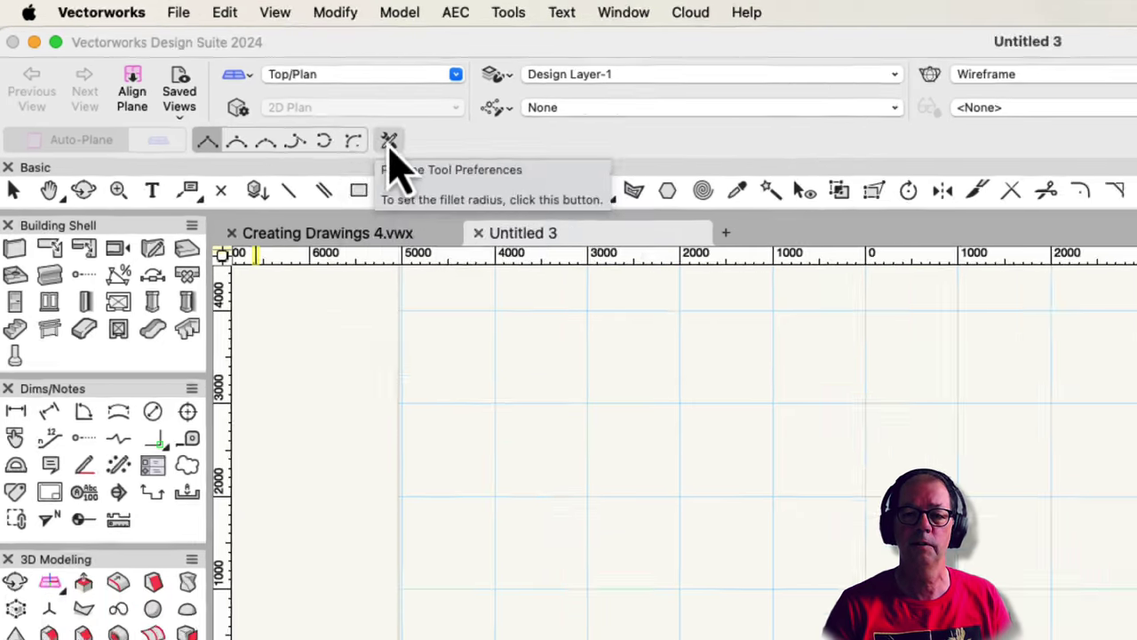
left_click(429, 156)
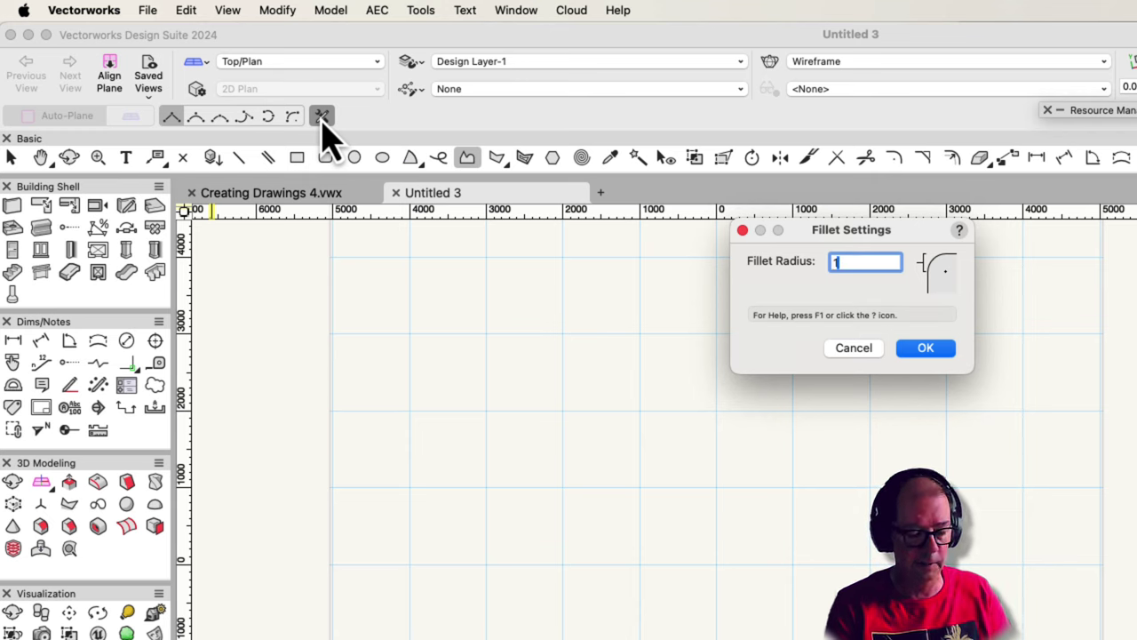
key("Return")
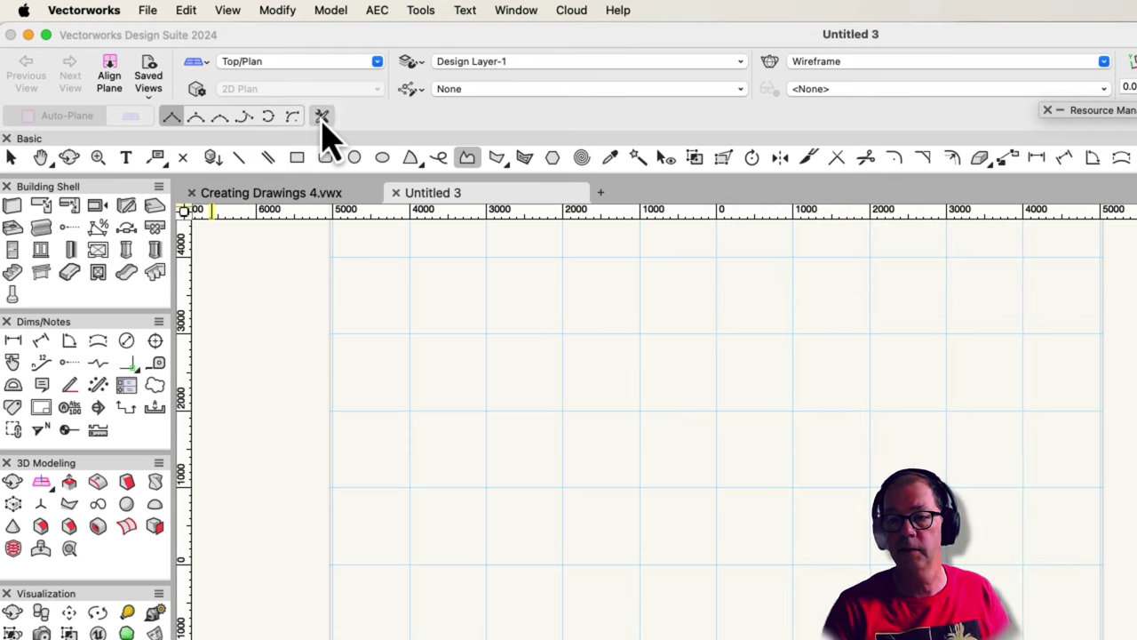
Draw an S-shaped open polyline about 7020 mm wide with four vertices in Arc Vertex Fillet mode.
left_click(293, 116)
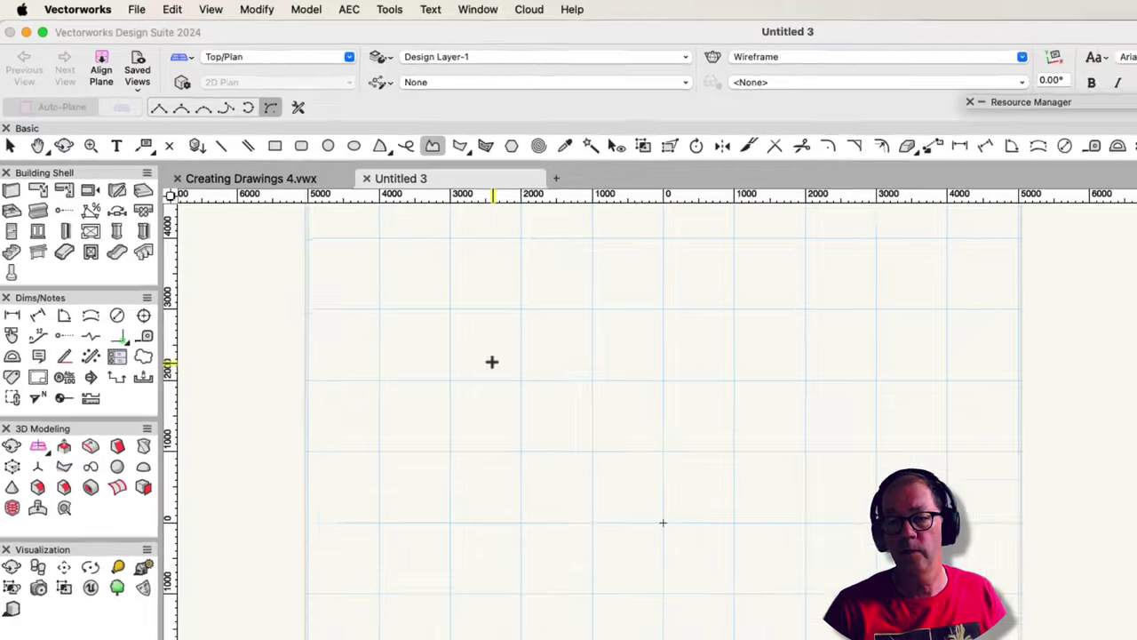
left_click(487, 355)
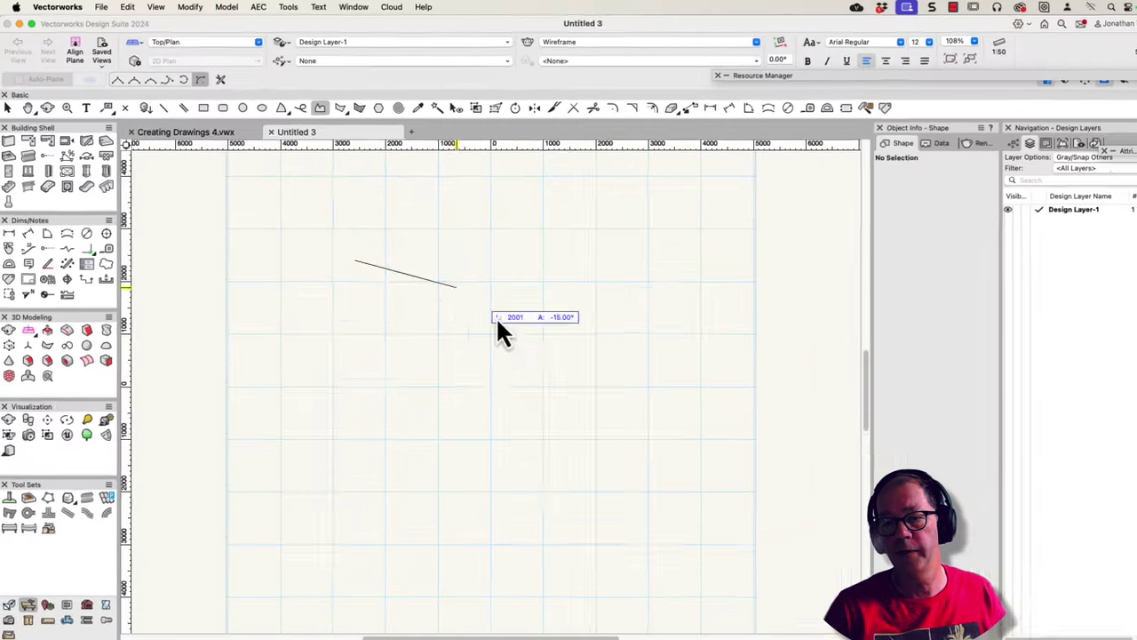
left_click(706, 448)
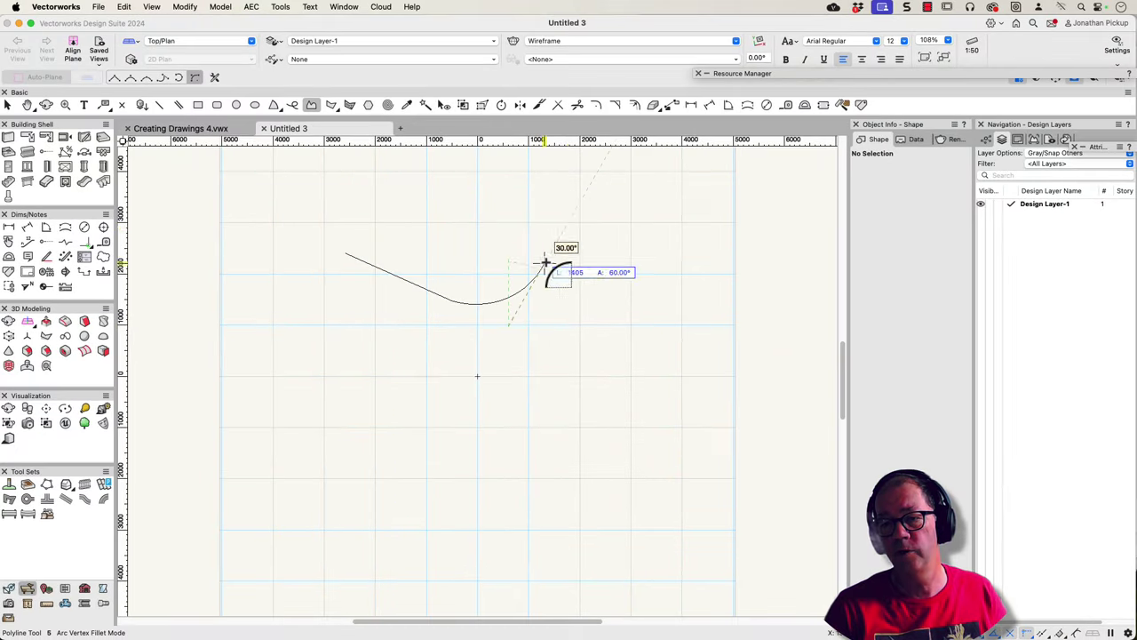
left_click(574, 220)
double_click(704, 271)
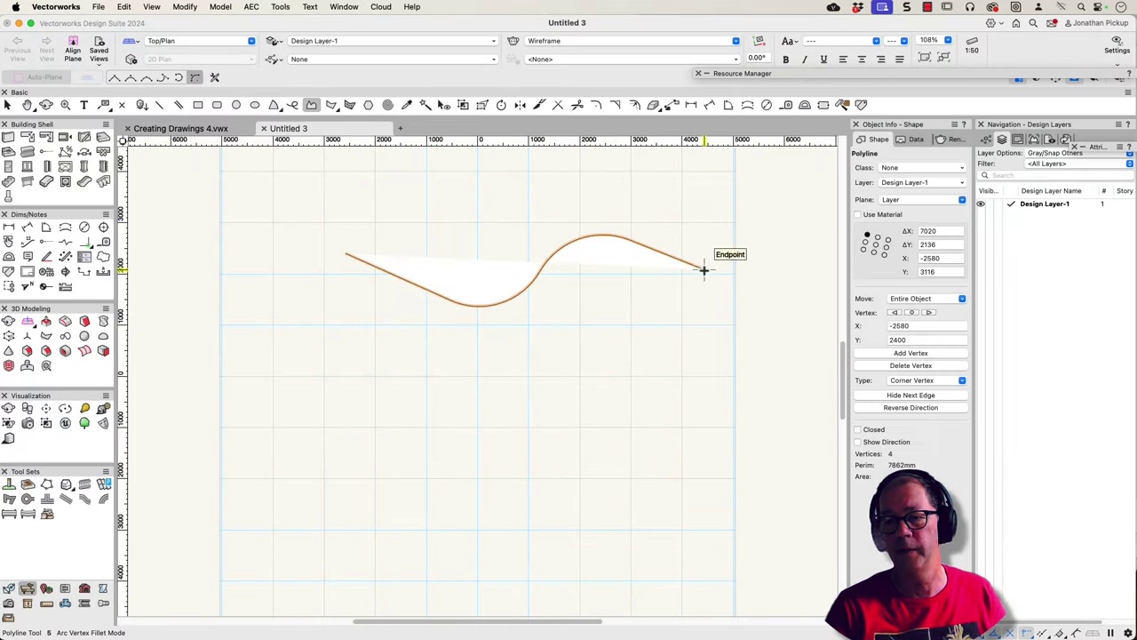
key("x")
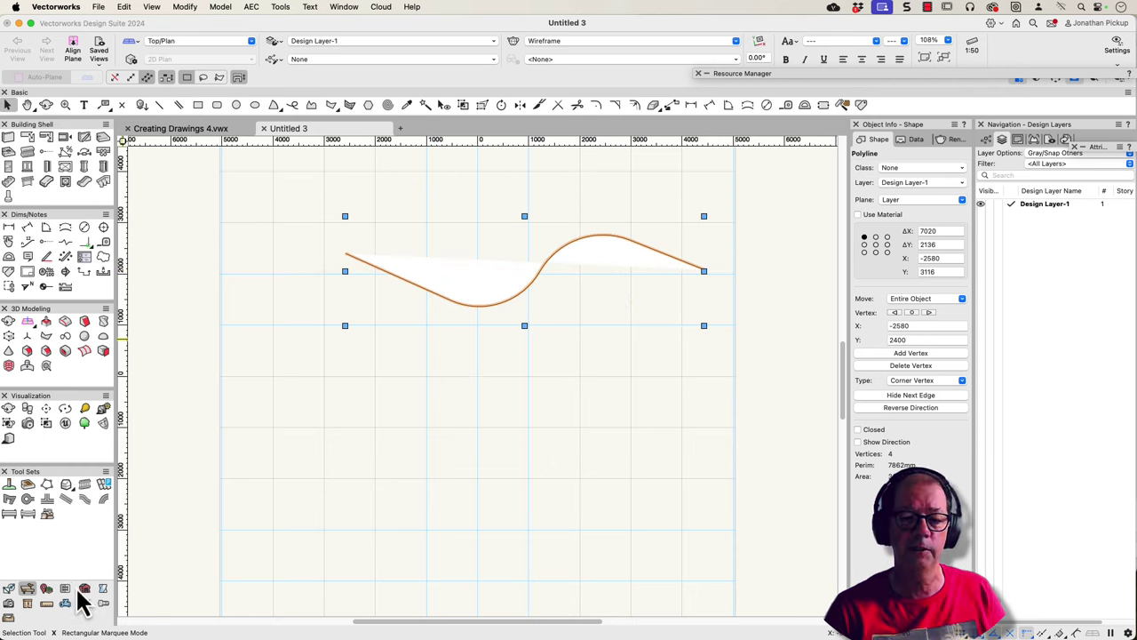
Add radial dimensions to the upper and lower arcs of the S-shaped polyline.
key("shift+d")
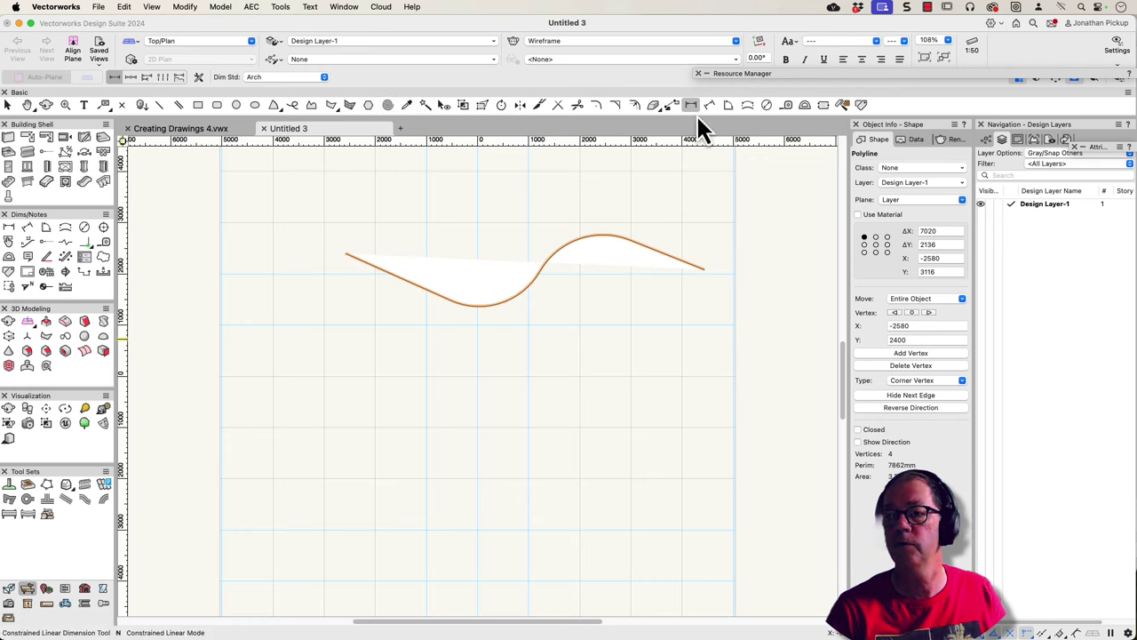
left_click(767, 105)
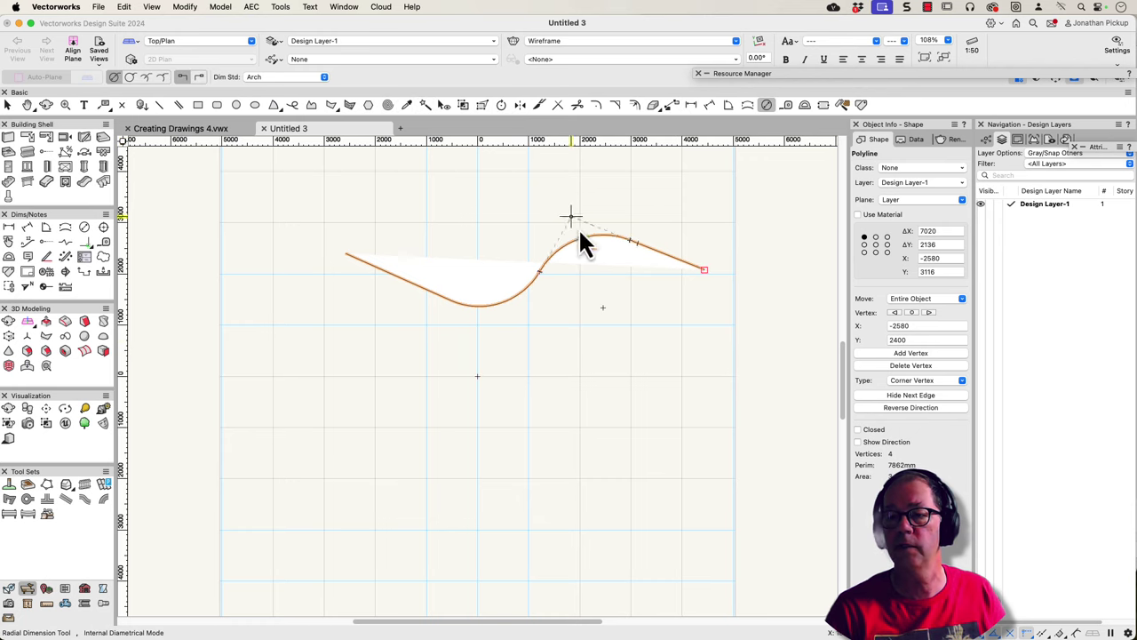
left_click(595, 210)
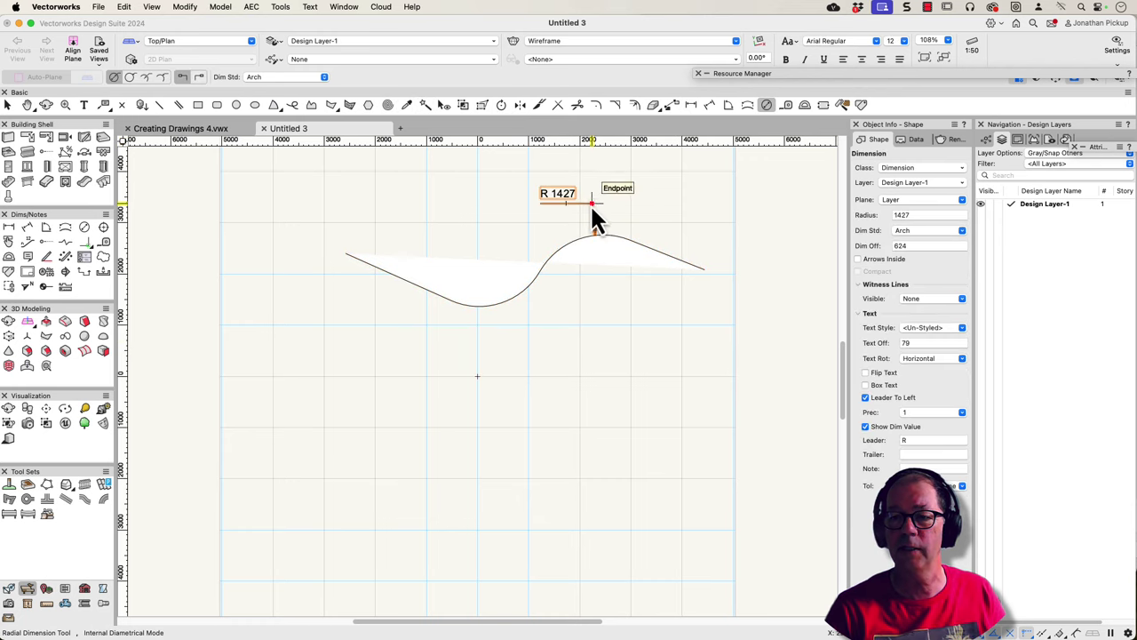
left_click(504, 302)
left_click(520, 360)
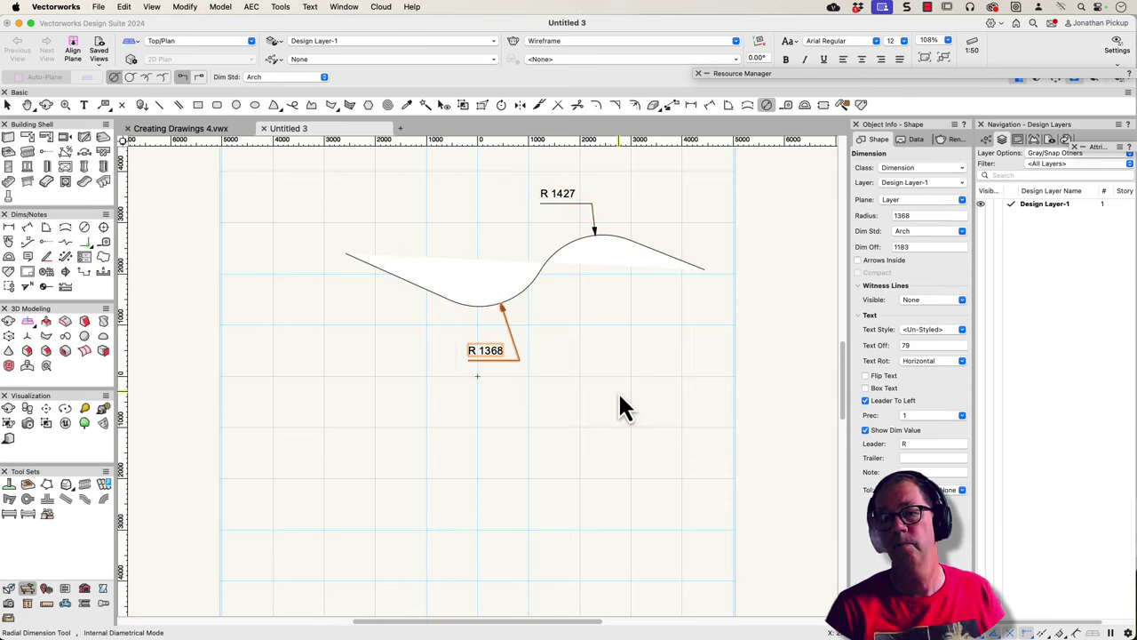
Delete the S-shaped polyline and both of its radial dimensions.
key("x")
left_click(520, 299)
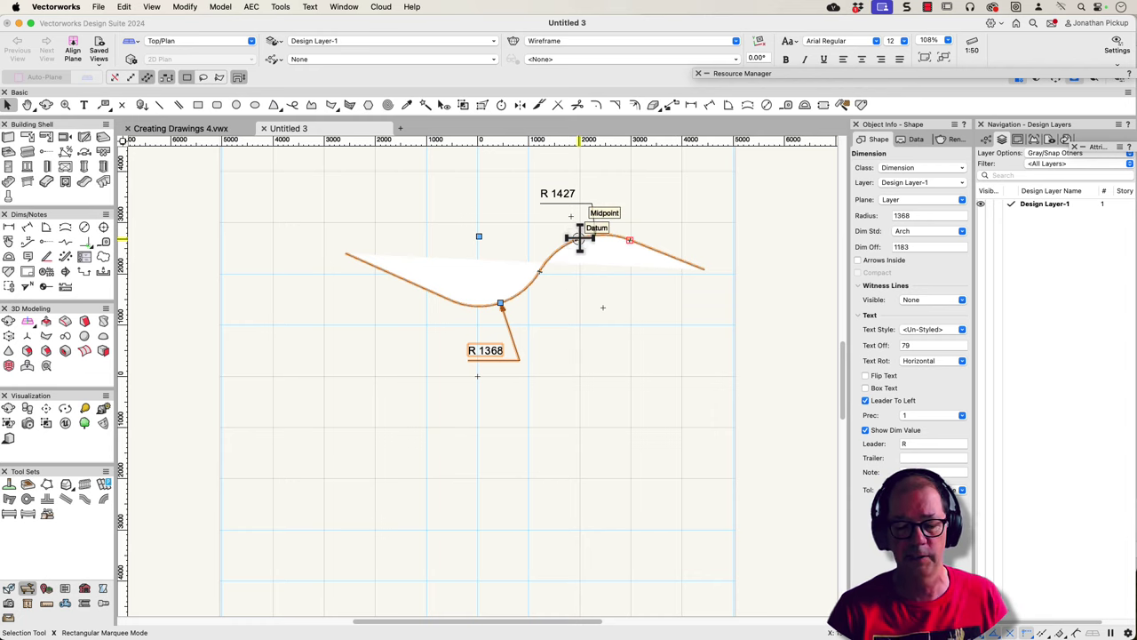
key("Delete")
left_click(502, 271)
key("Delete")
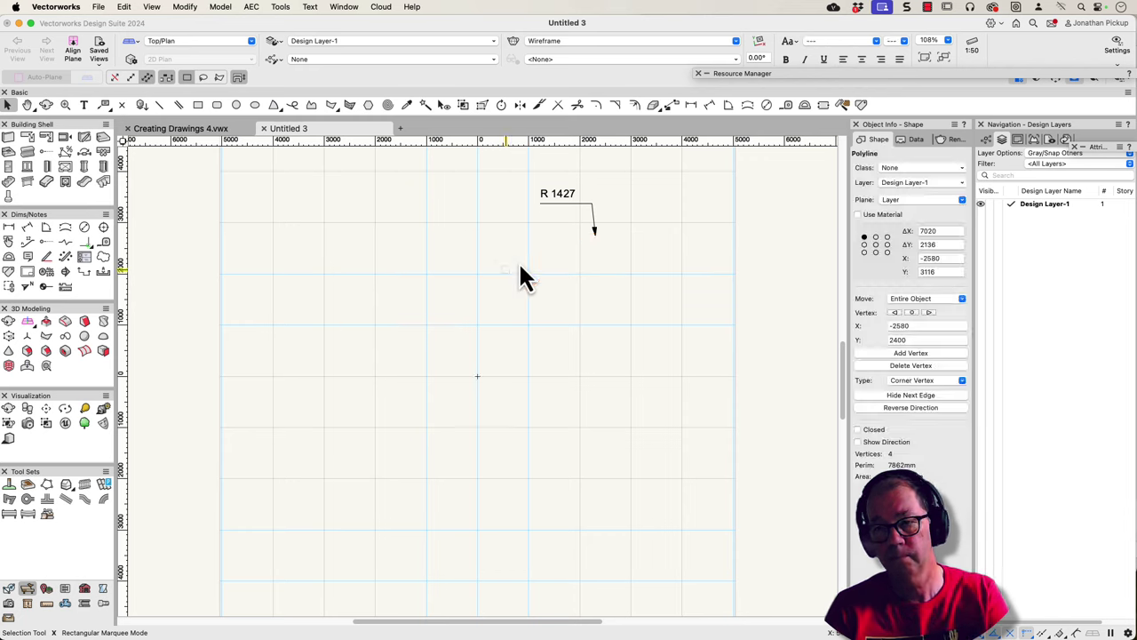
left_click(569, 202)
key("Delete")
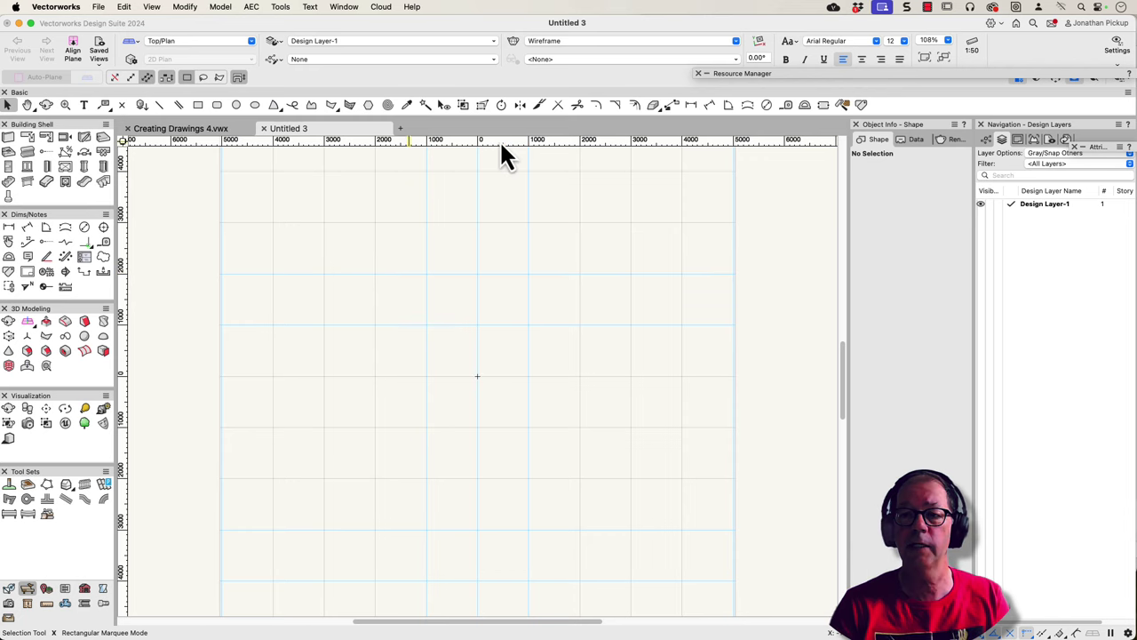
Draw a closed eight-vertex polyline about 7462 by 5970 mm with straight stepped edges in Corner Vertex mode and a Bézier-curved lower edge.
left_click(312, 106)
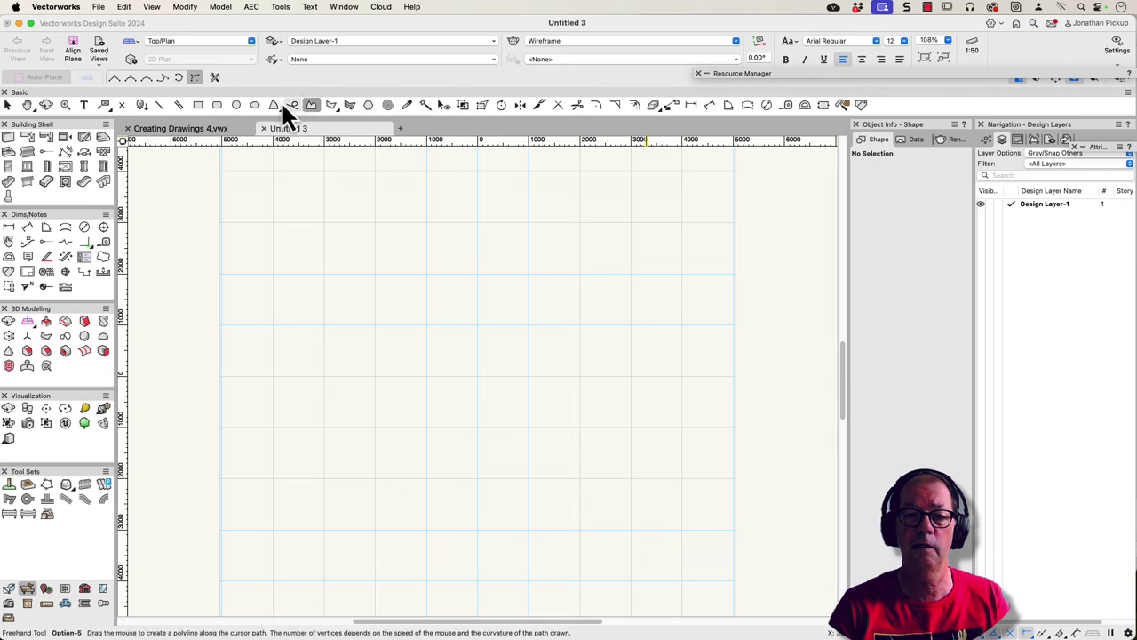
left_click(114, 78)
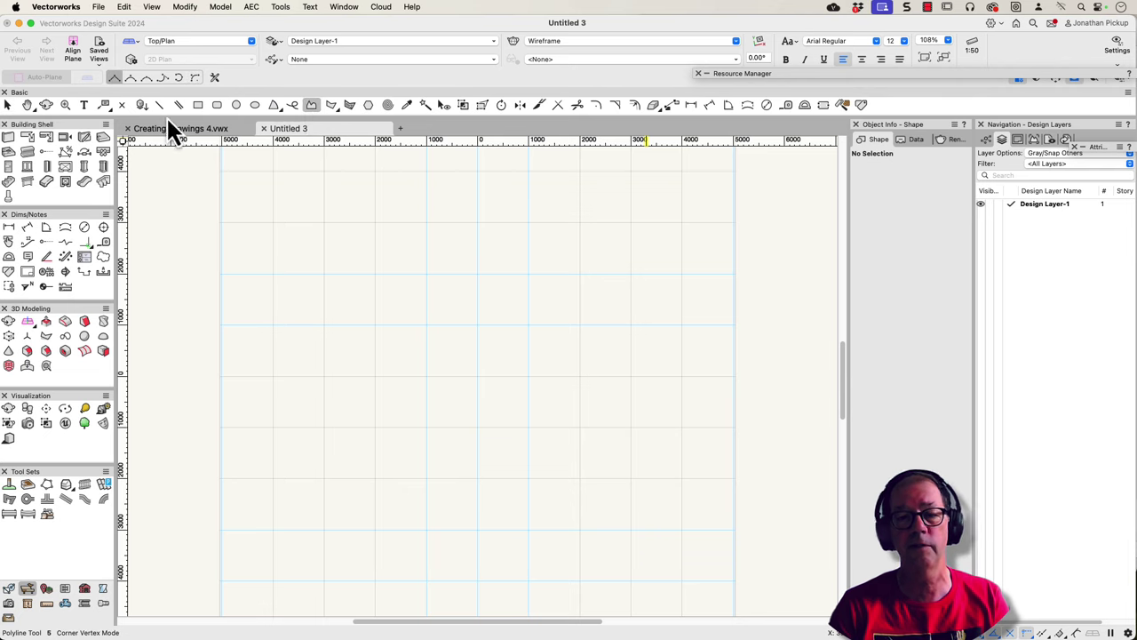
left_click(284, 307)
left_click(450, 307)
left_click(449, 208)
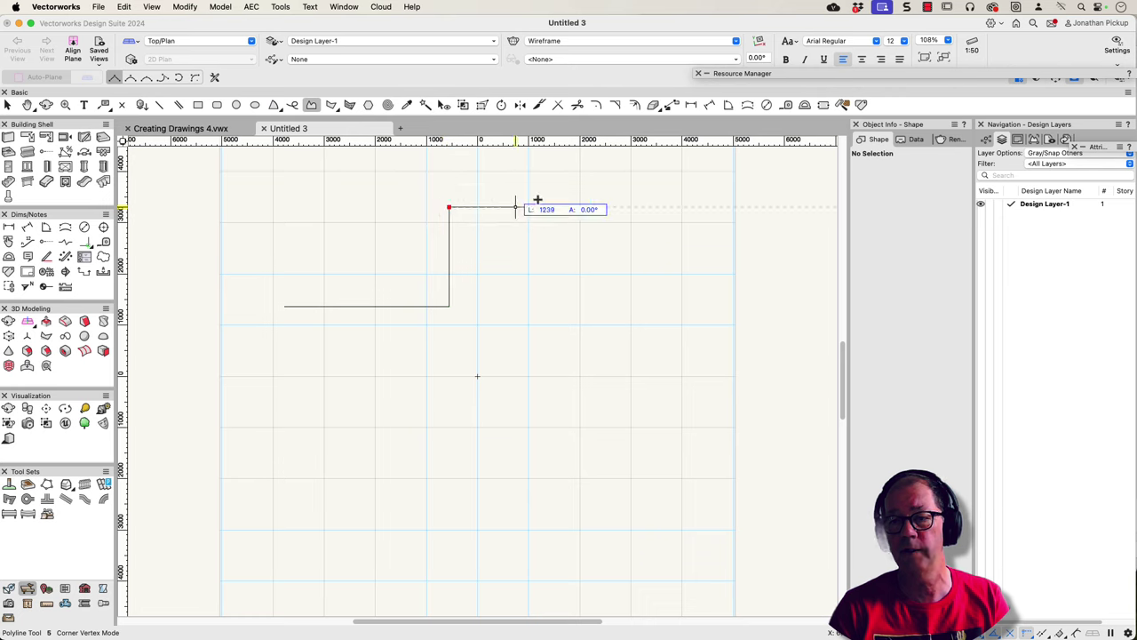
left_click(666, 207)
left_click(666, 483)
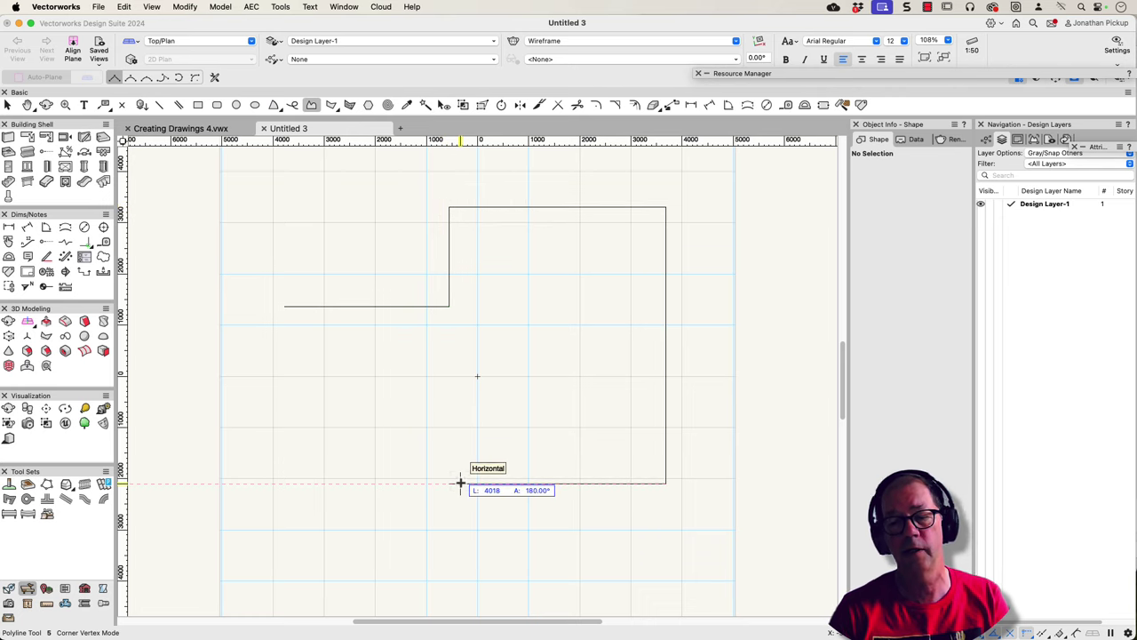
key("u")
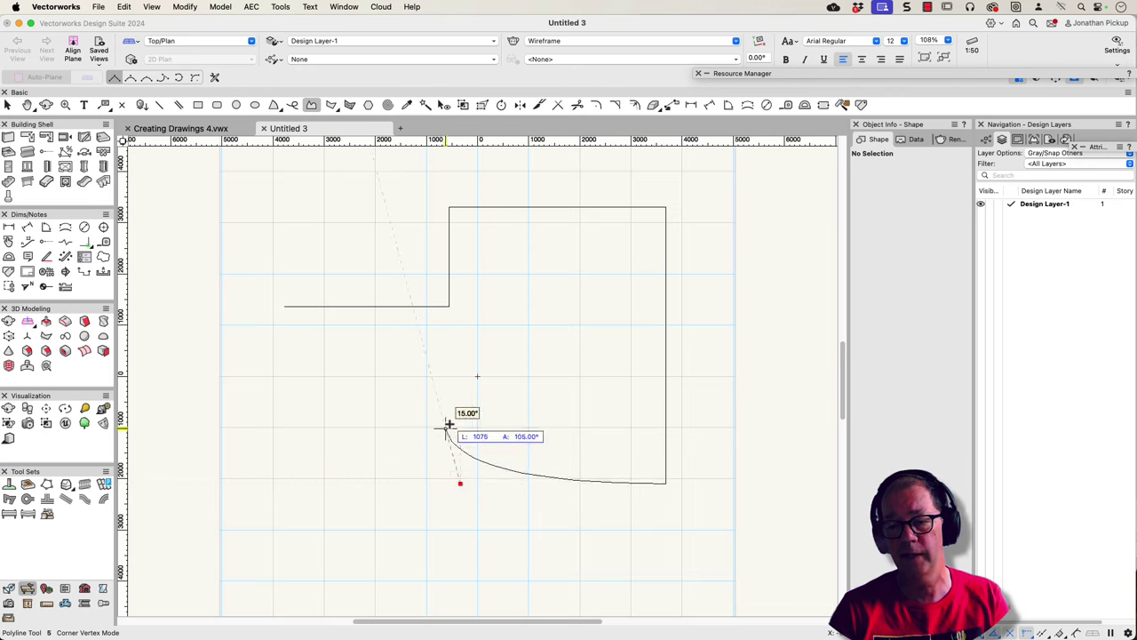
left_click(460, 336)
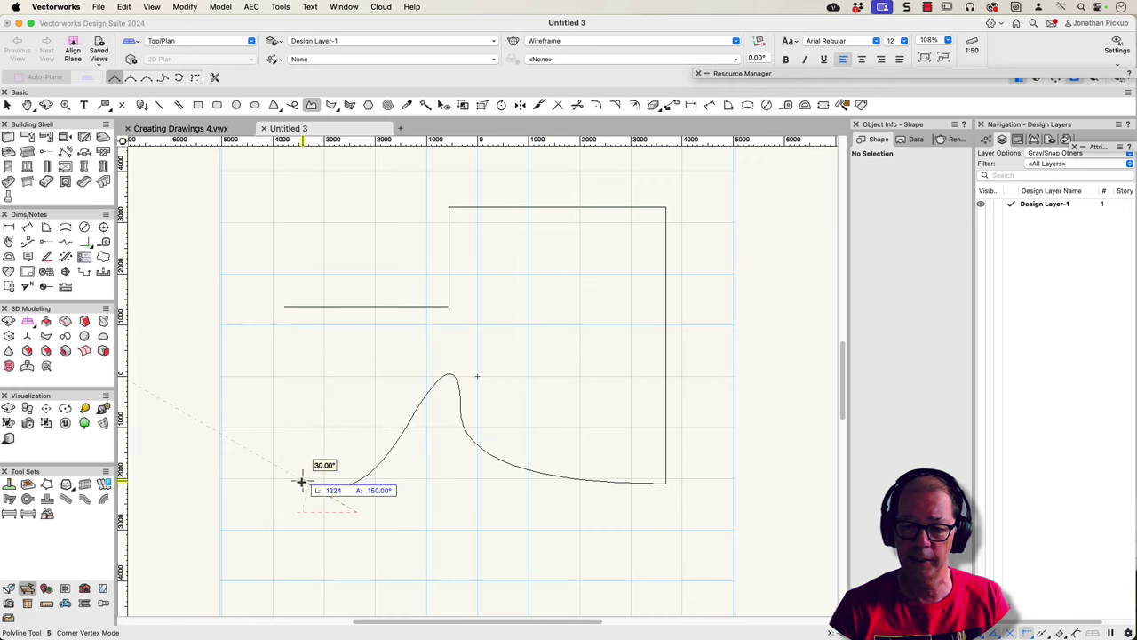
left_click(284, 307)
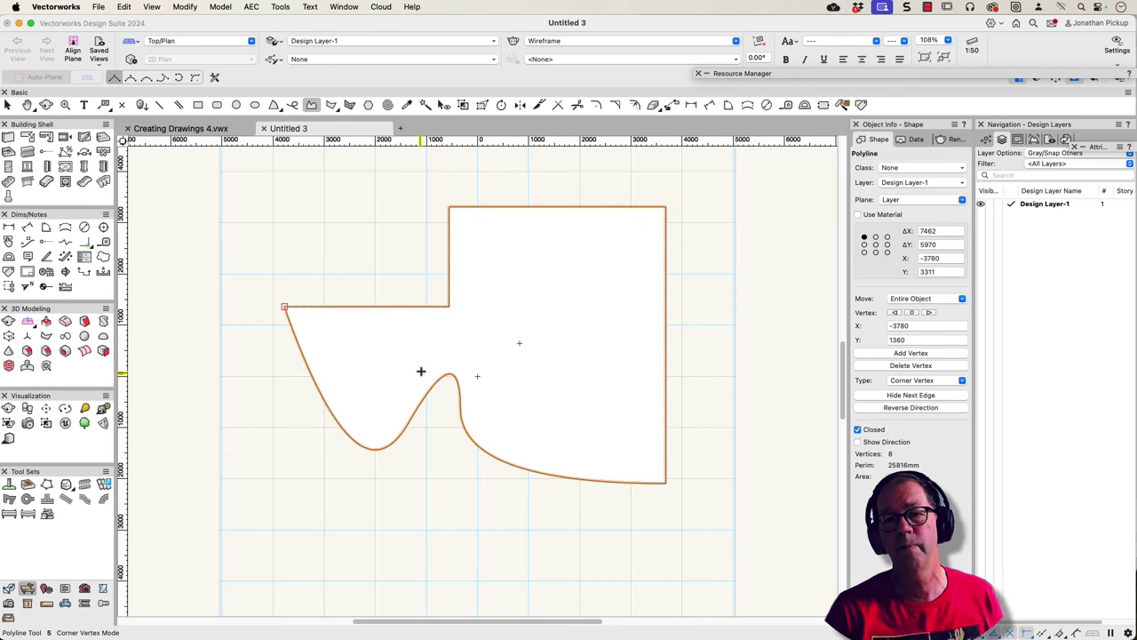
Convert the three curved vertices along the polyline's lower edge to arc fillet vertices with the Reshape tool.
left_click(482, 106)
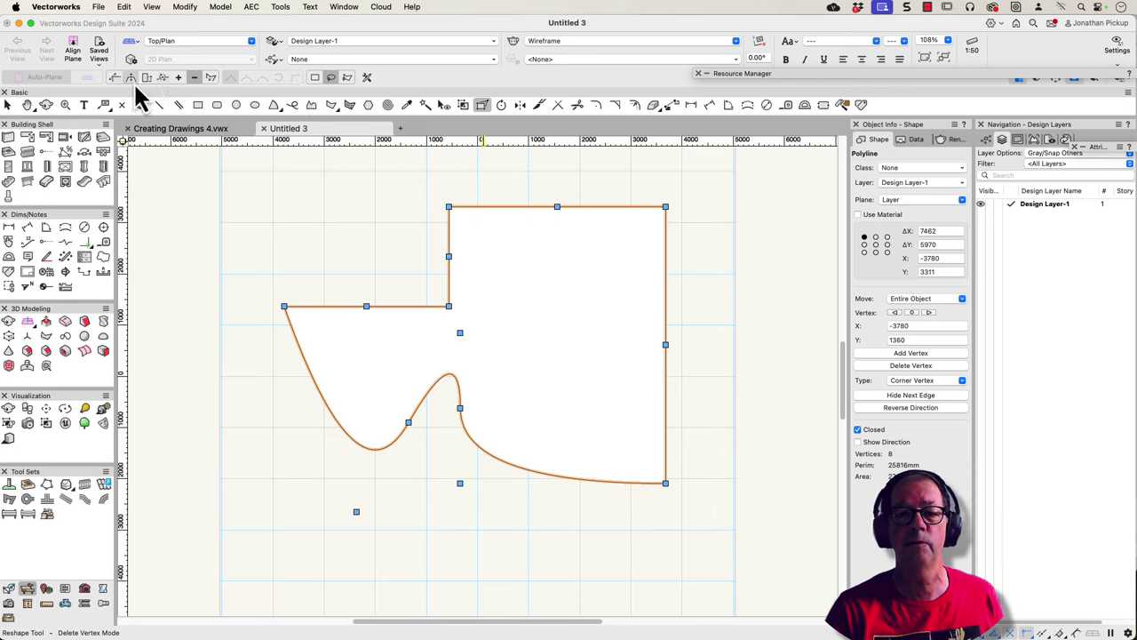
left_click(161, 76)
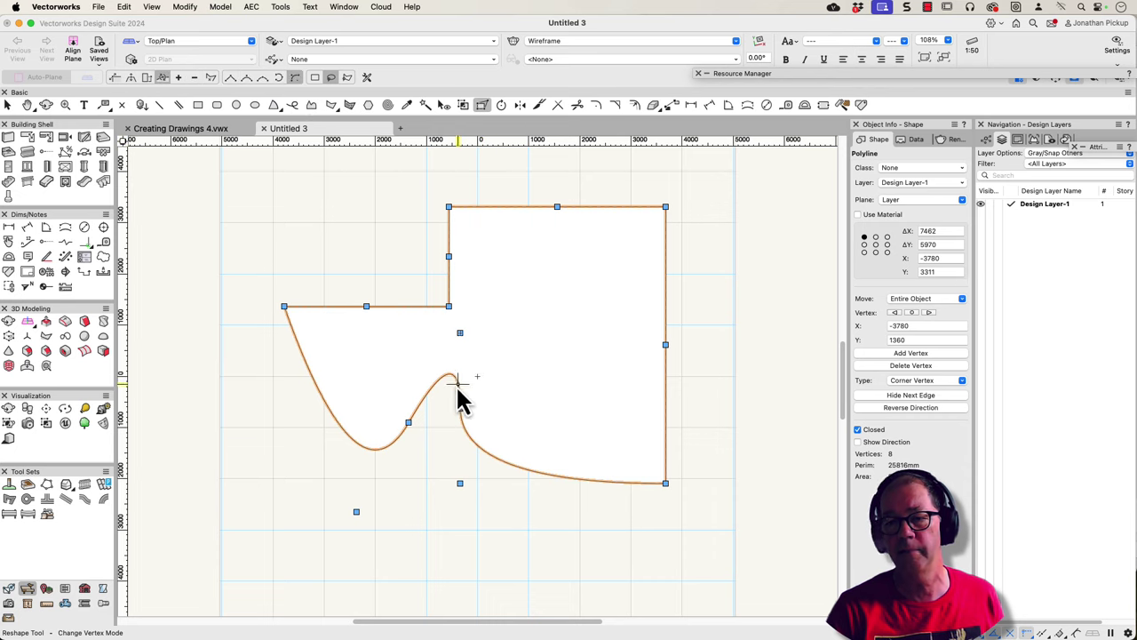
left_click(459, 335)
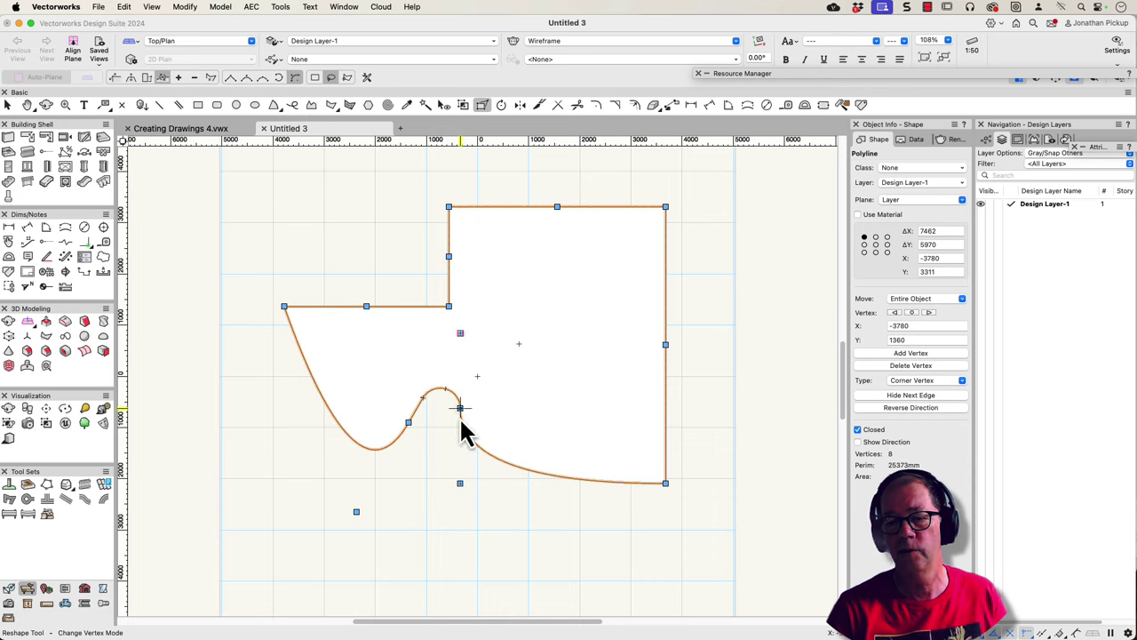
left_click(457, 484)
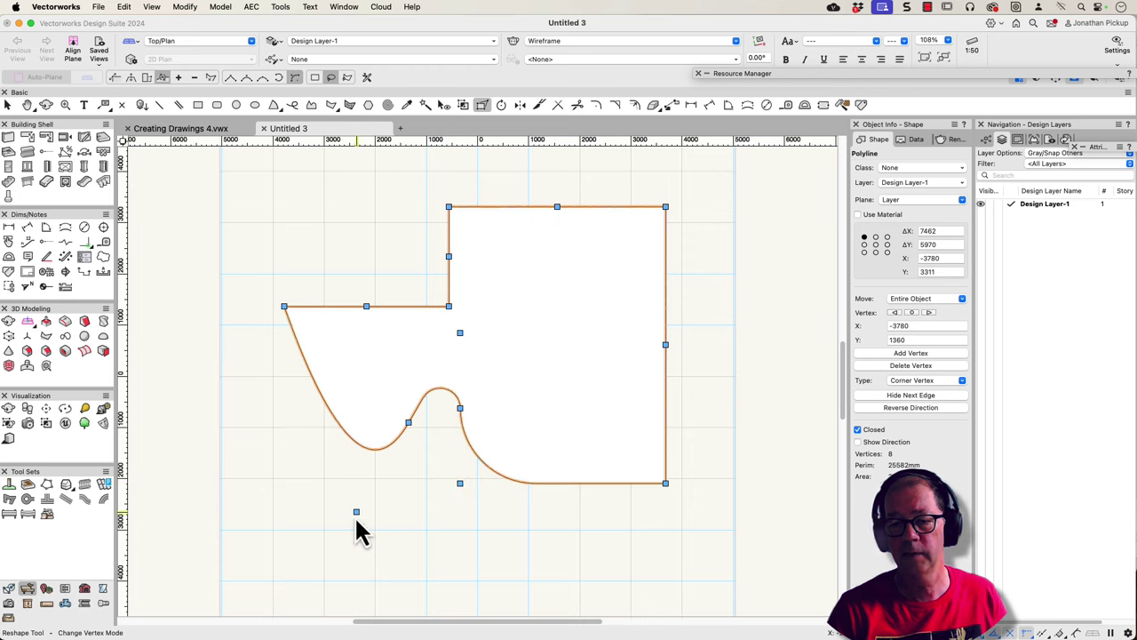
left_click(354, 511)
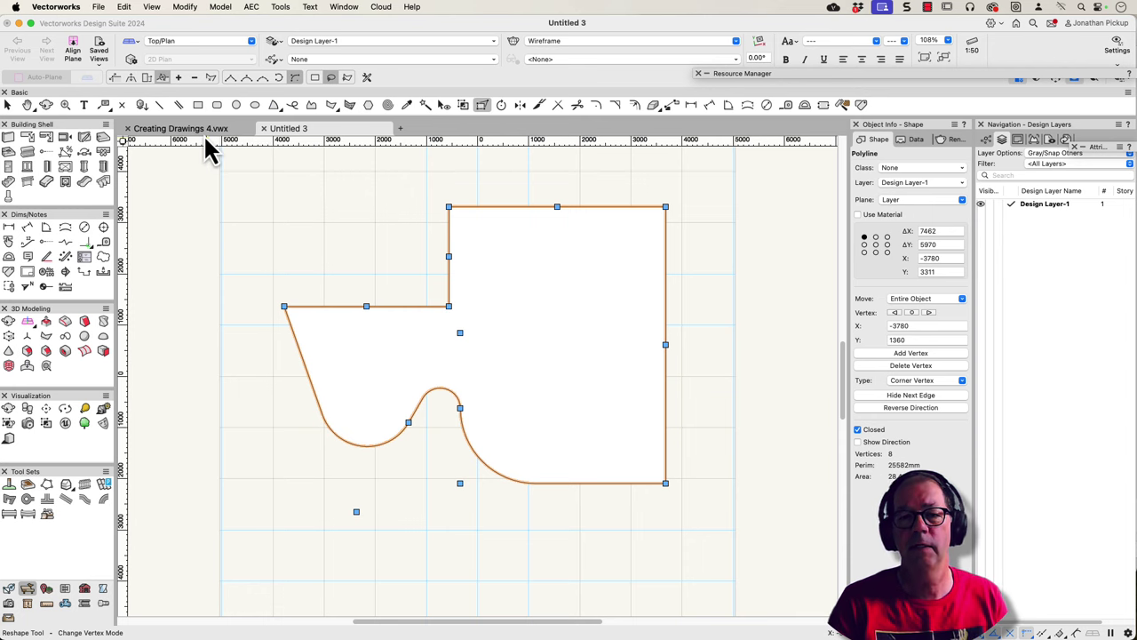
In Creating Drawings 4.vwx, draw an S-curved open edge site modifier down through the contours inside the dashed boundary area.
left_click(205, 139)
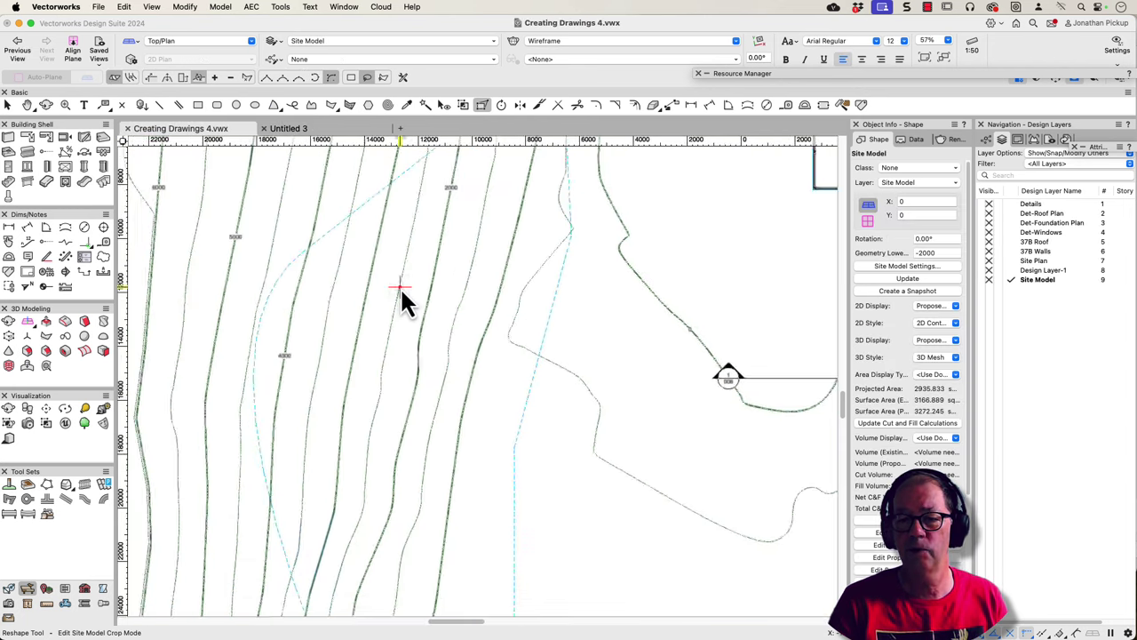
scroll(399, 286, "down", 4)
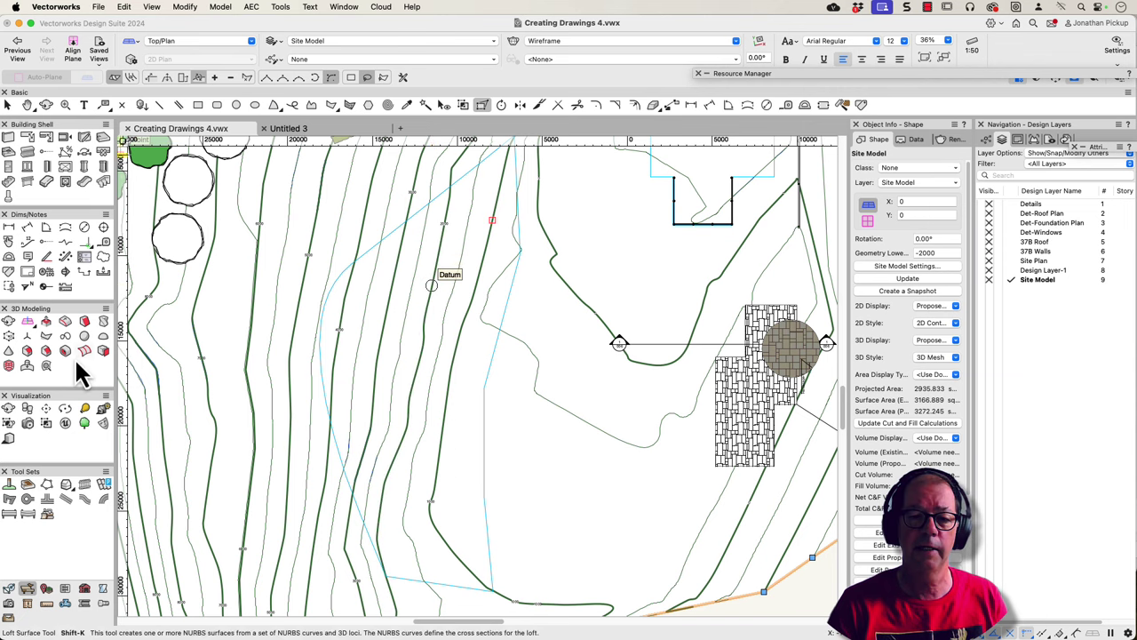
left_click(48, 517)
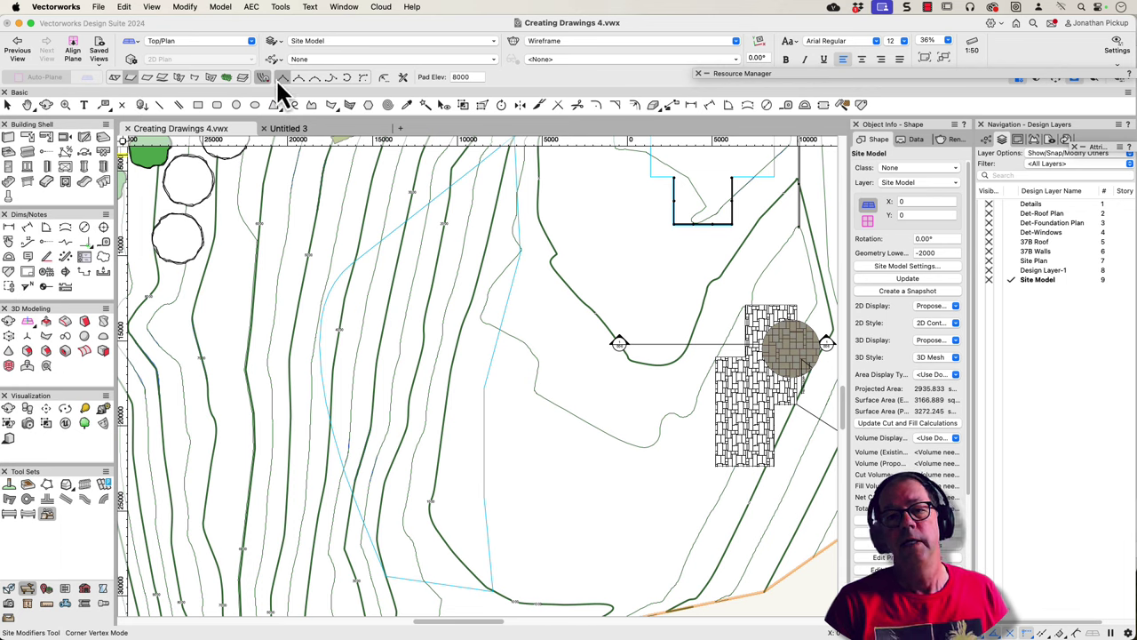
left_click(500, 187)
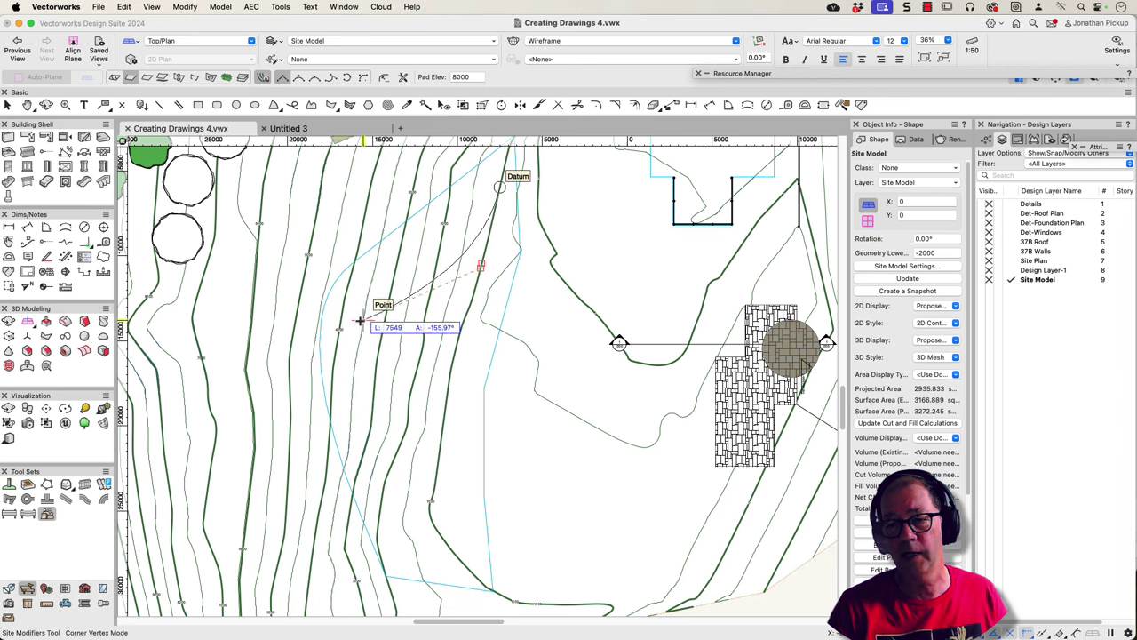
double_click(429, 510)
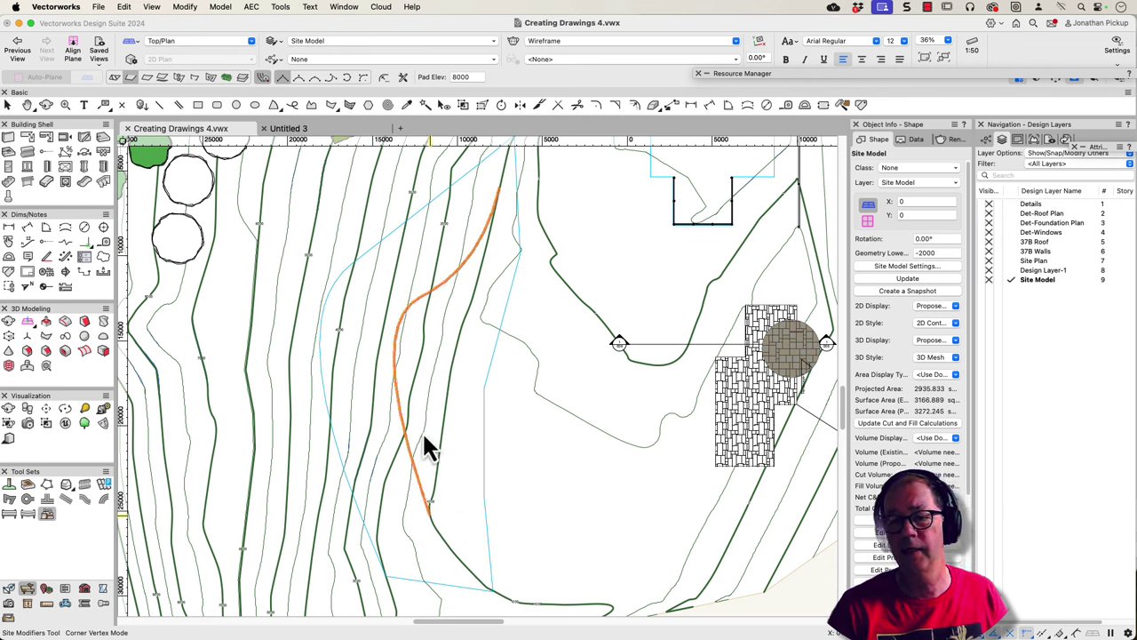
key("x")
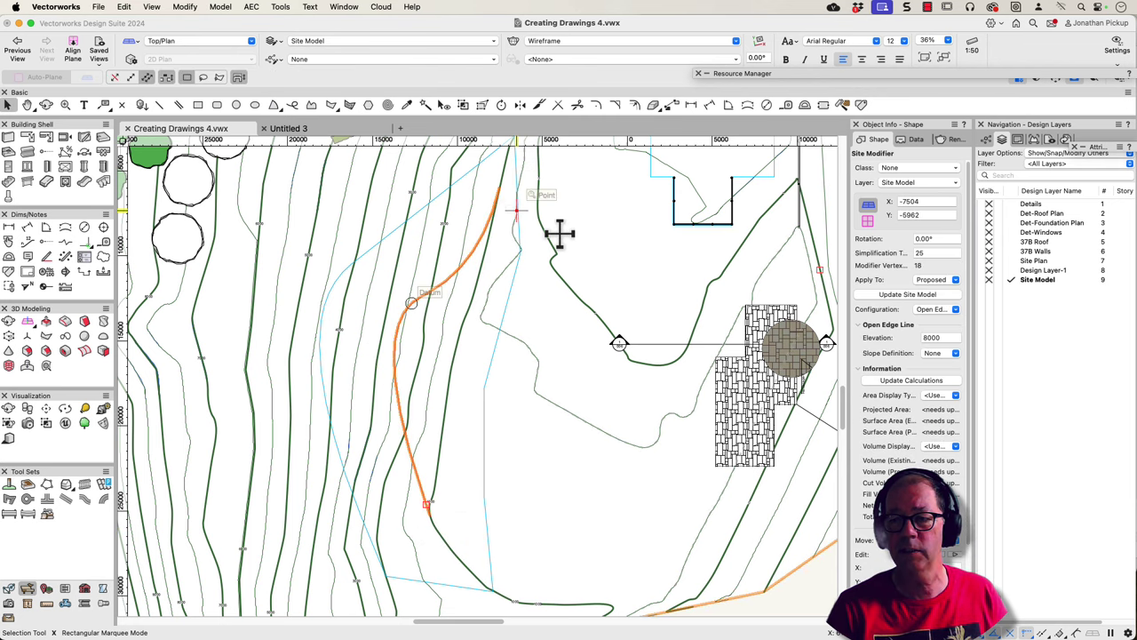
Set the open edge line's elevation to 1000 and update the site model.
left_click(935, 337)
type("1000")
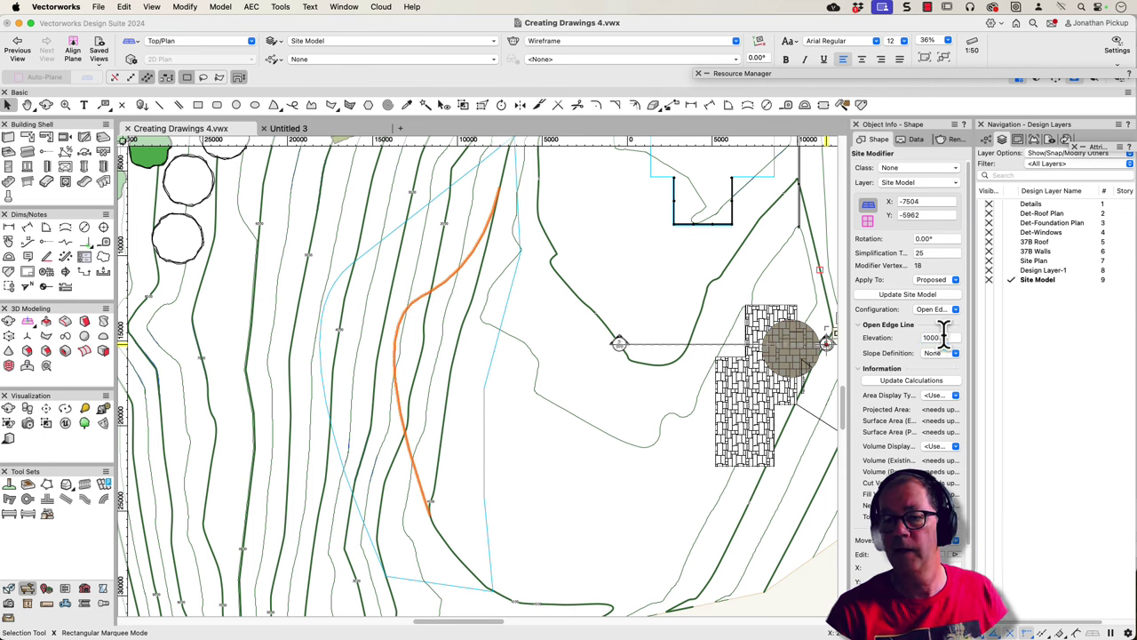
key("Return")
left_click(889, 296)
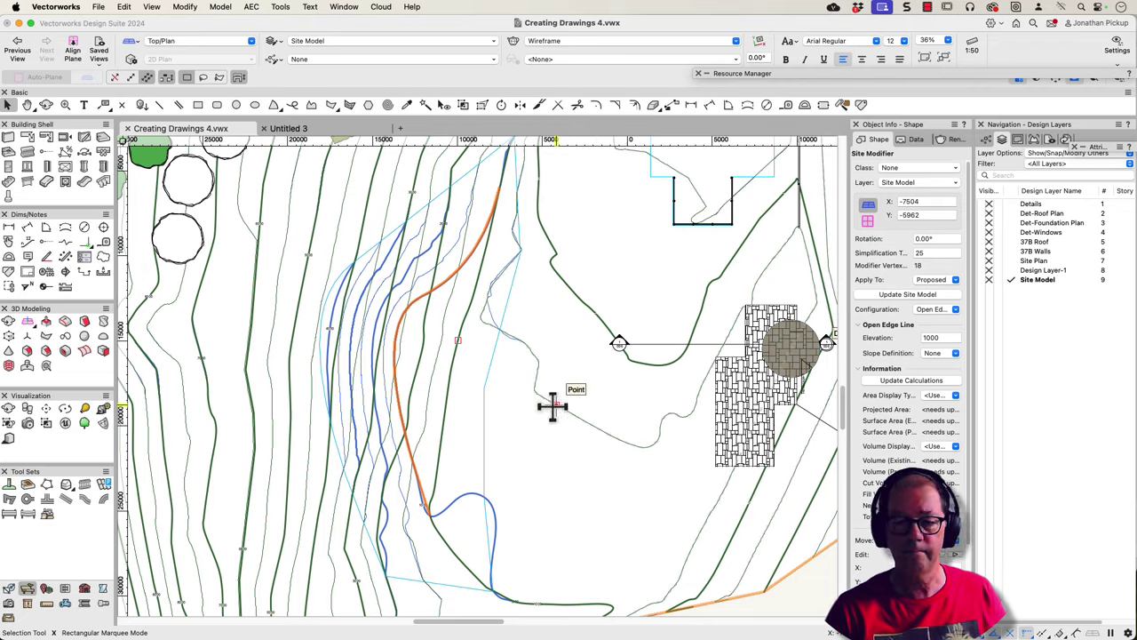
Orbit around the site model in a shaded 3D perspective to inspect the terrain at the open edge modifier, and return to Top/Plan view.
key("shift+c")
left_click_drag(592, 408, 452, 350)
left_click_drag(427, 259, 417, 152)
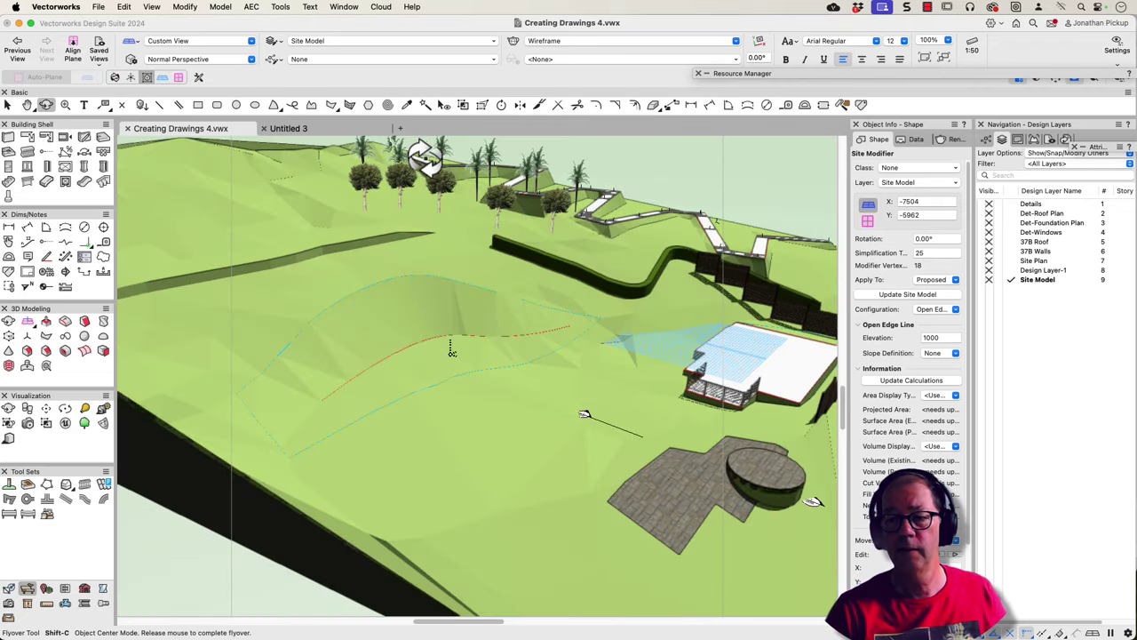
key("x")
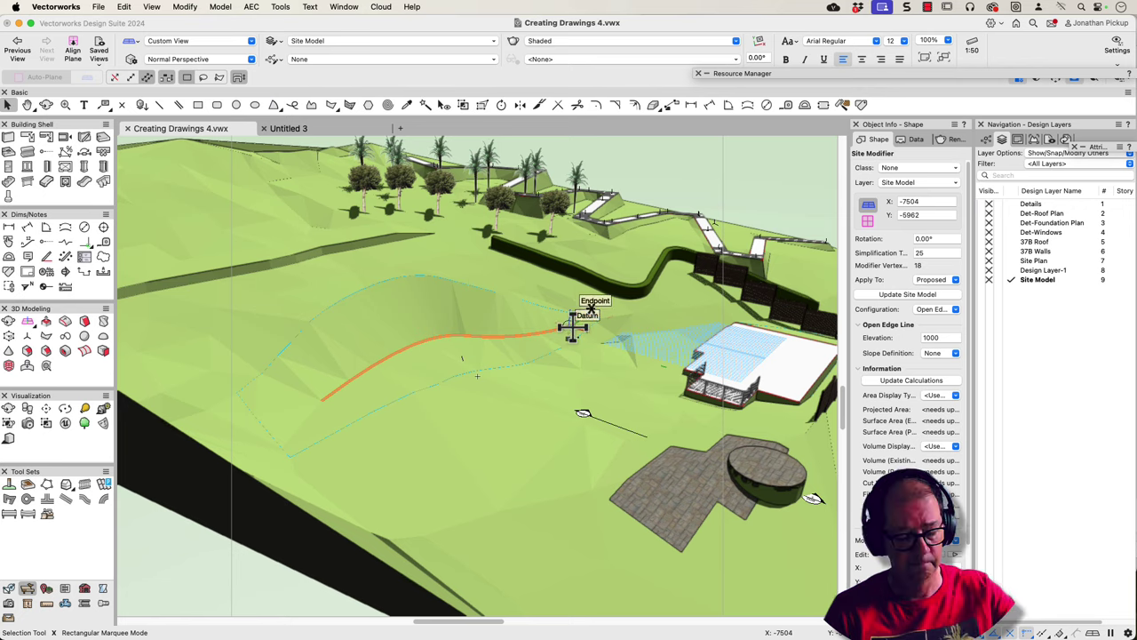
key("super+5")
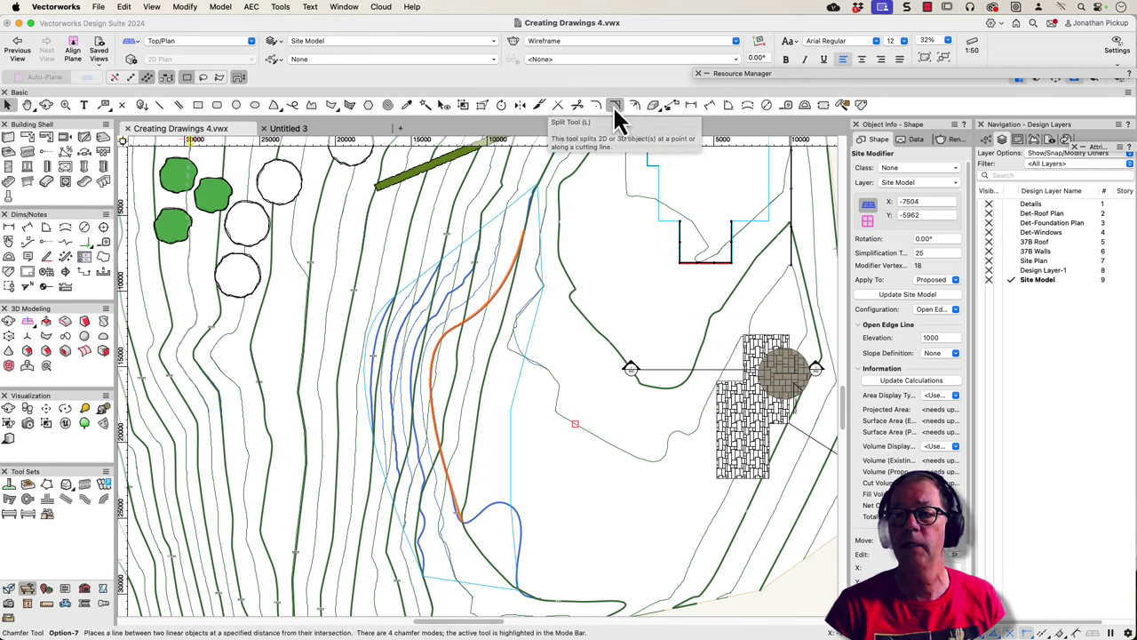
Activate the Polyline tool and cycle through all its vertex modes, finishing on Corner Vertex mode.
left_click(312, 105)
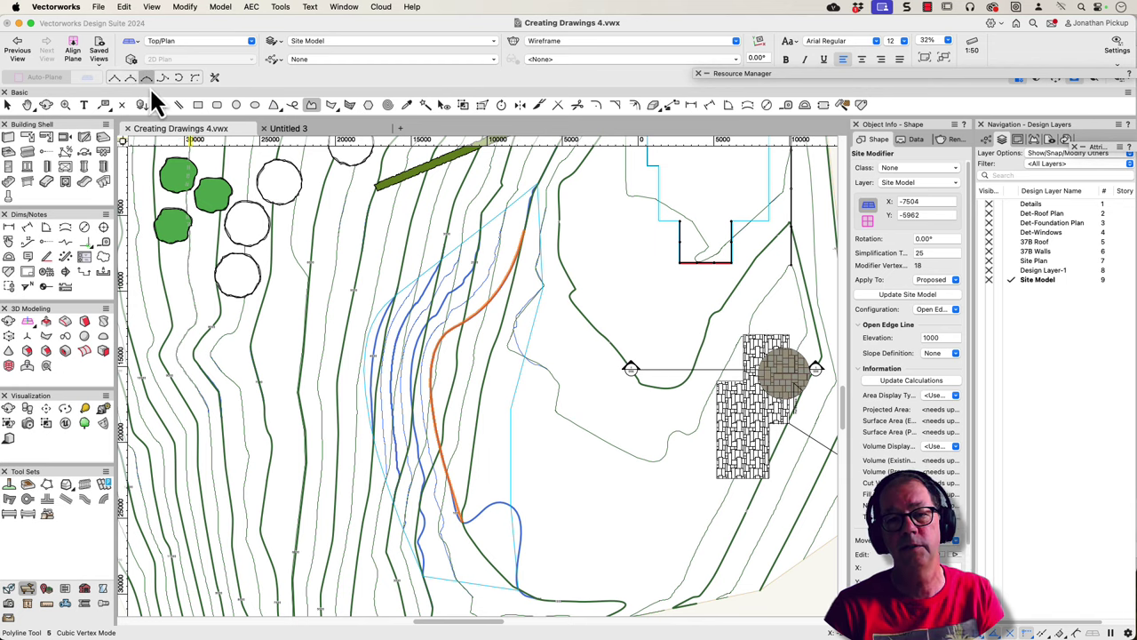
key("u")
key("u")
key("u")
key("u")
key("u")
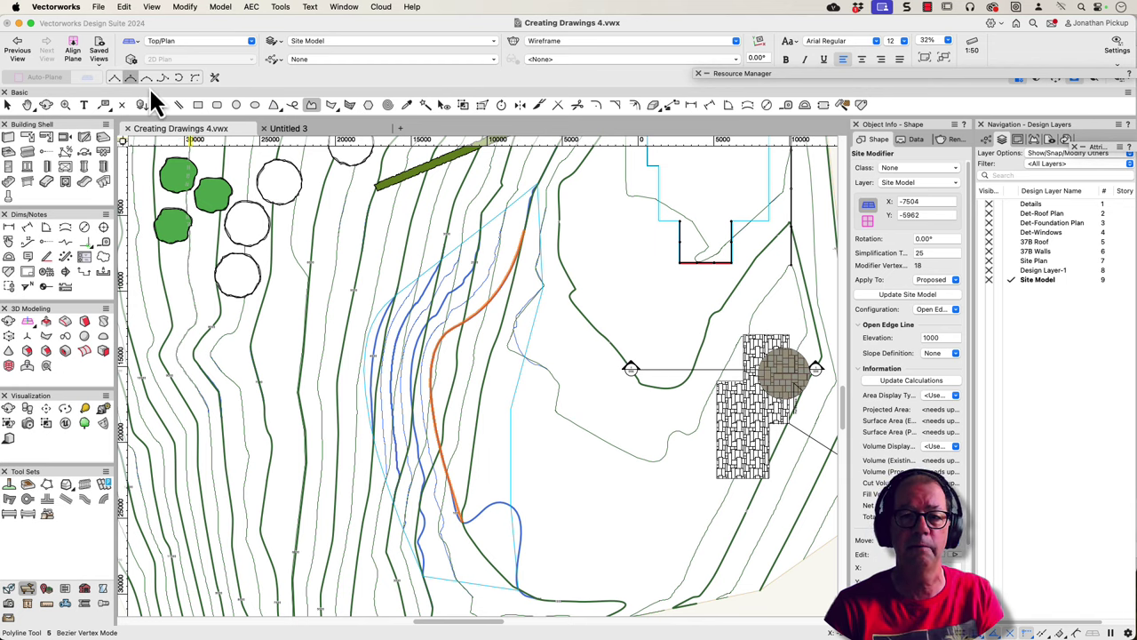
key("u")
key("u")
key("u")
key("u")
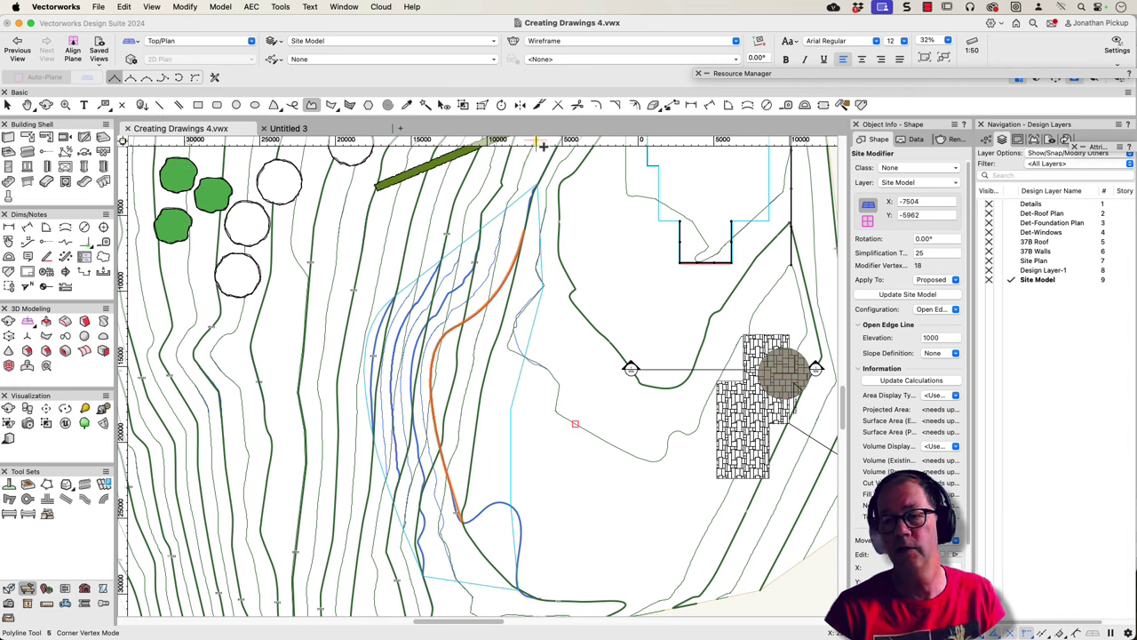
Draw a trial open polyline east of the site modifier, switching from Corner to Bézier to Cubic Vertex mode while drawing, and delete it.
left_click(602, 214)
key("u")
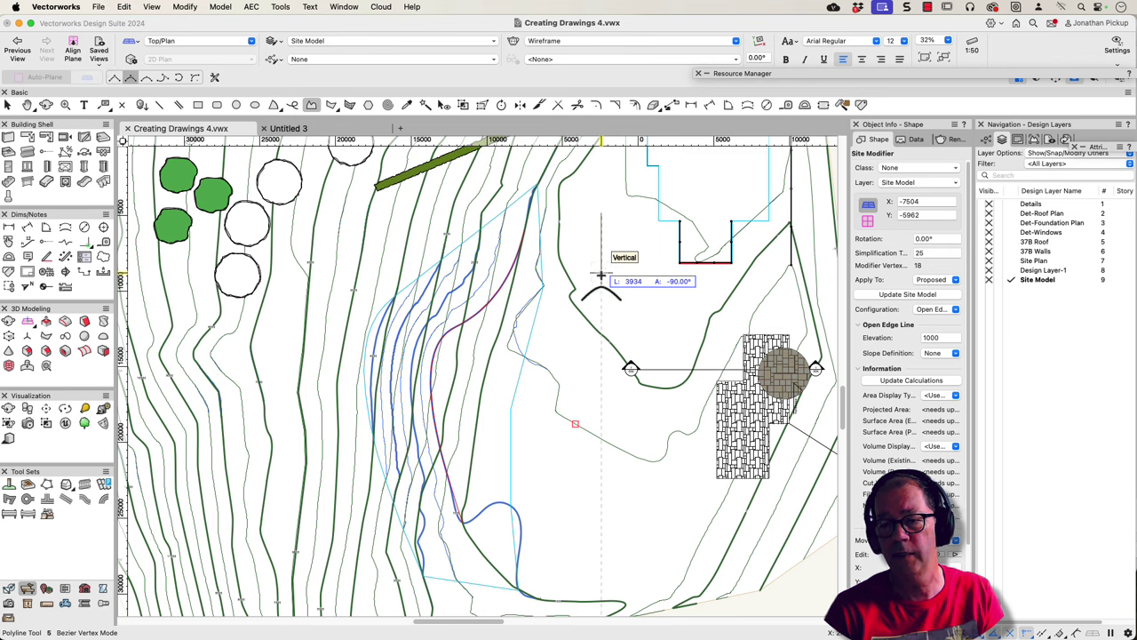
left_click(576, 302)
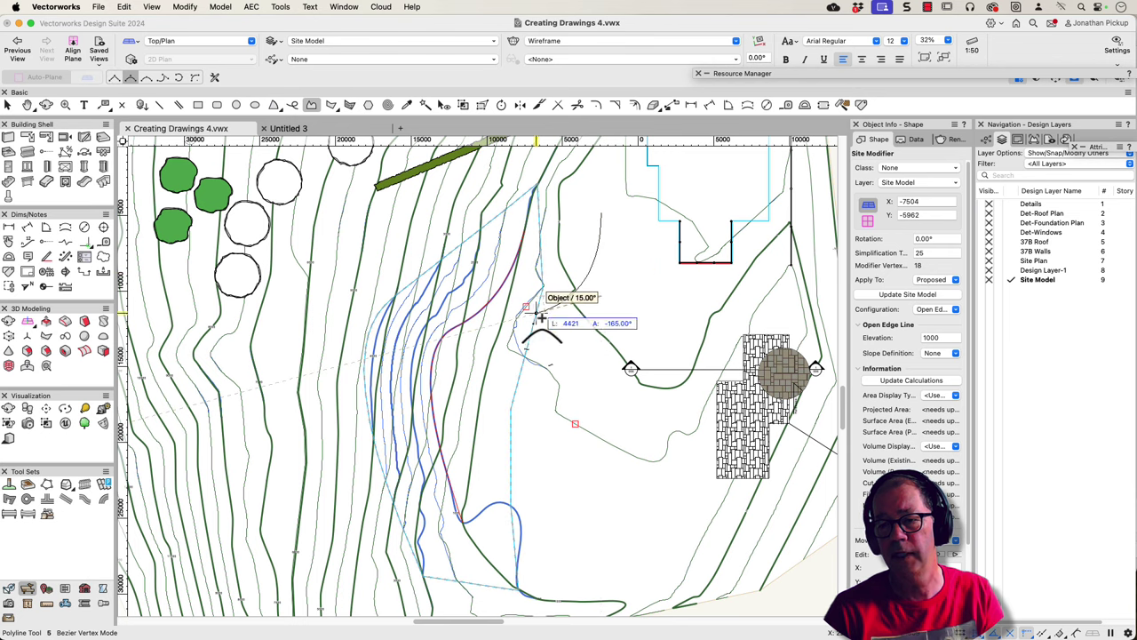
left_click(575, 424)
key("u")
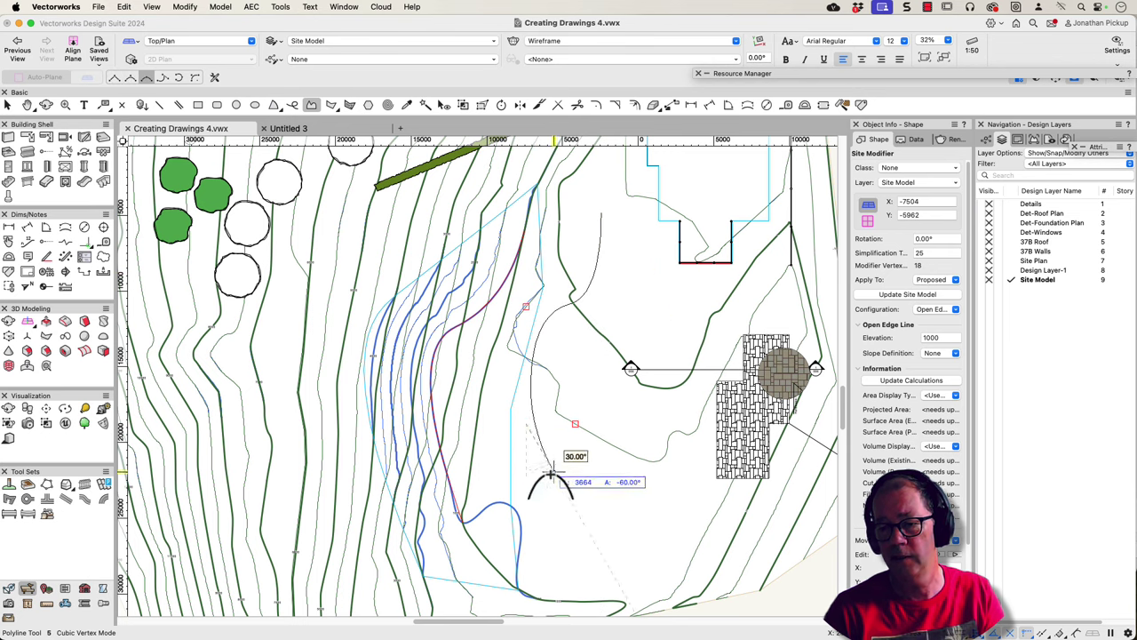
double_click(583, 480)
key("Delete")
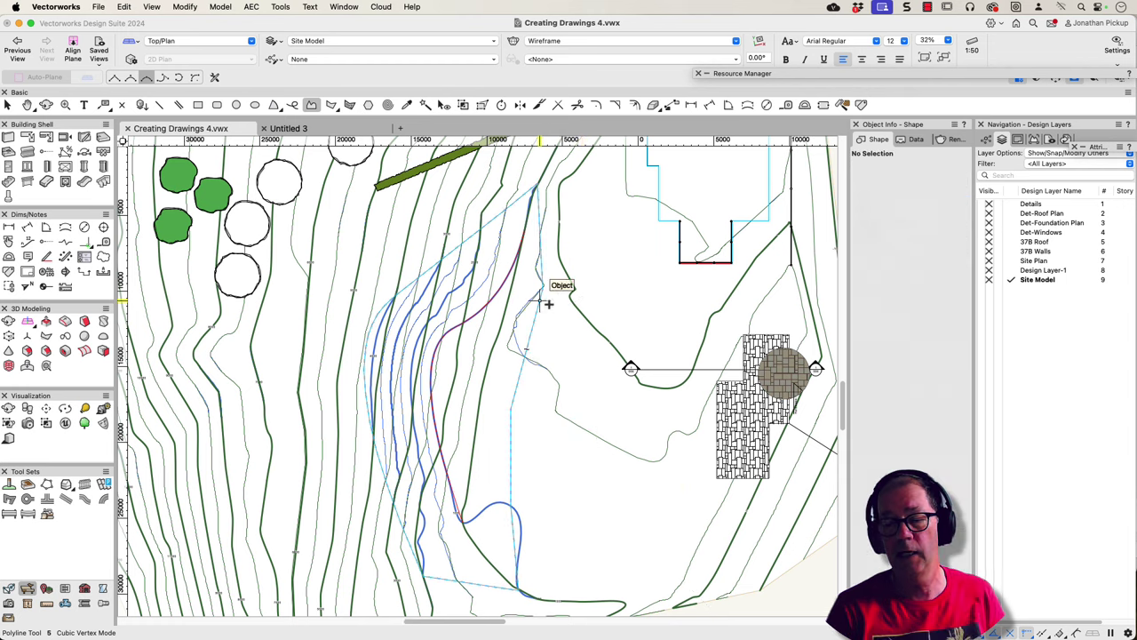